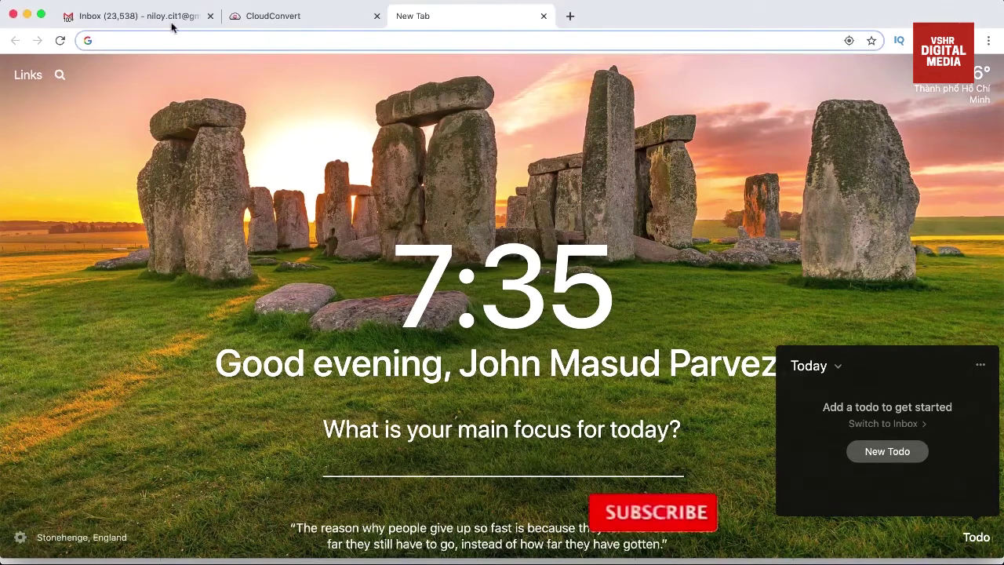
# Switch to the Gmail inbox and open Google Calendar from the Google apps
pyautogui.click(137, 12)
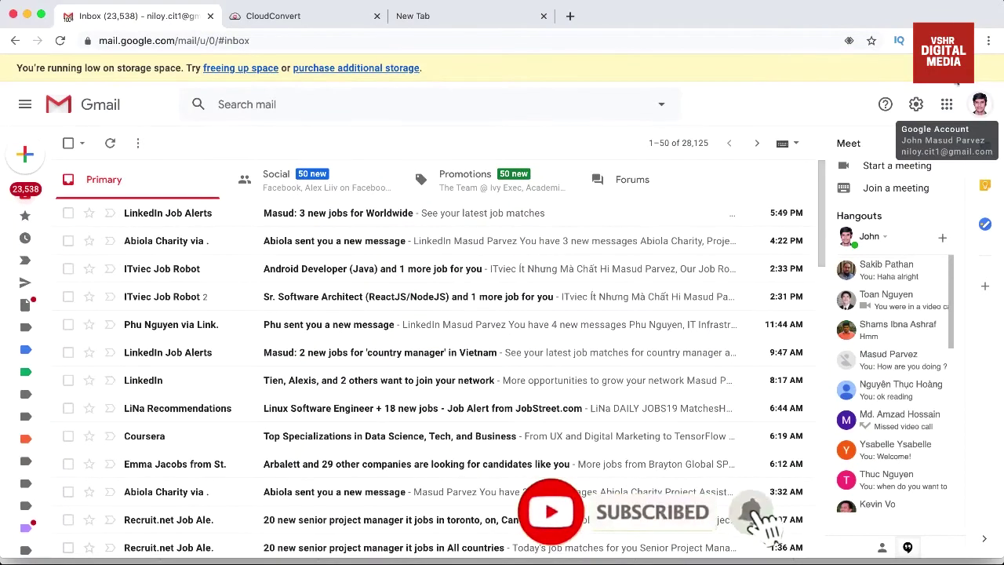
pyautogui.click(950, 114)
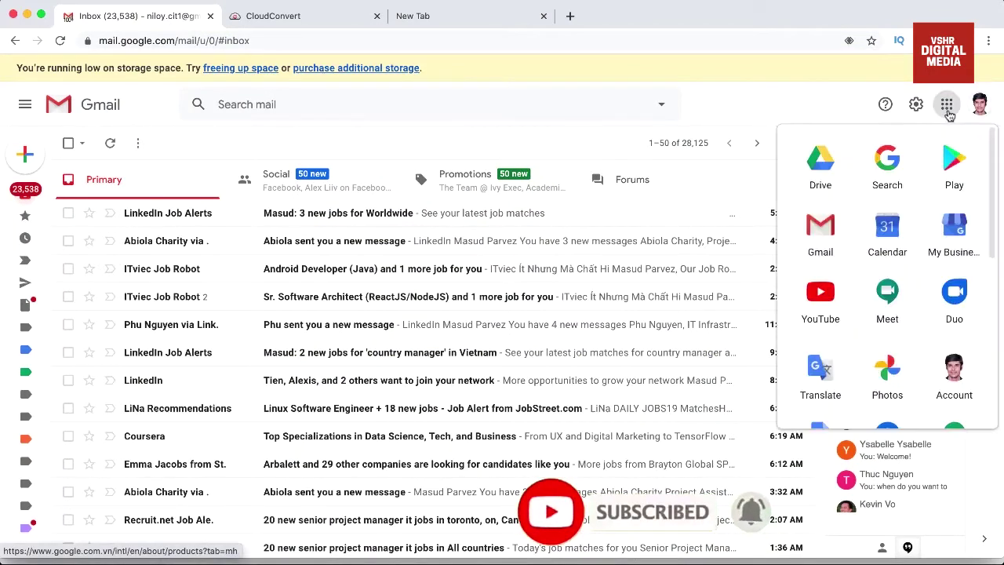
pyautogui.click(854, 106)
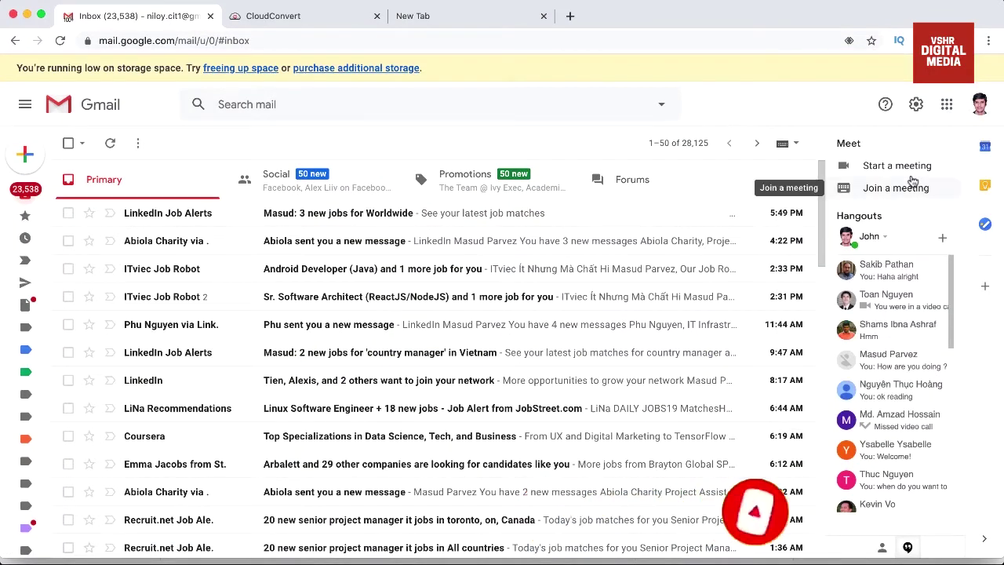
pyautogui.click(947, 105)
pyautogui.click(887, 232)
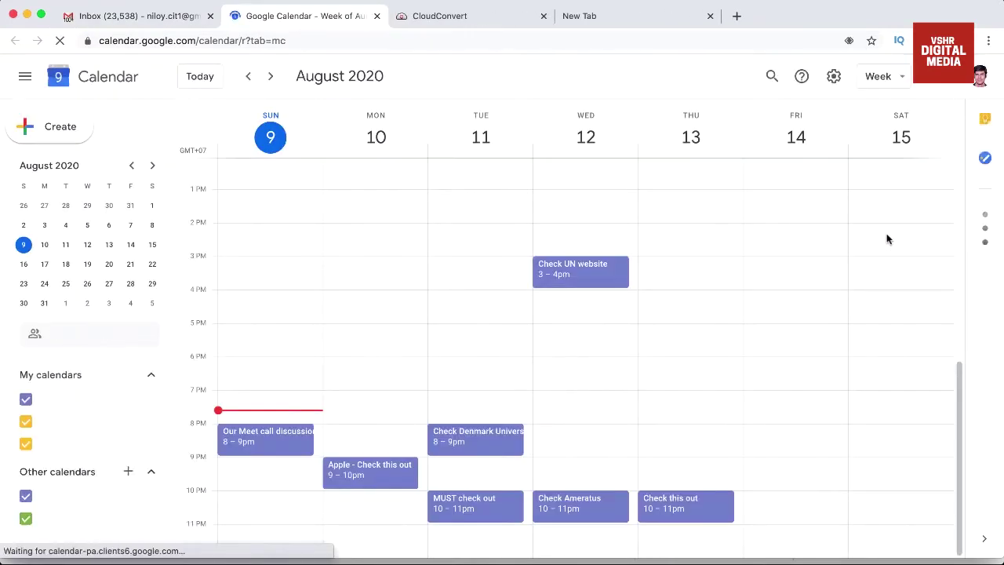
# Open the Sunday, August 9 event "Our Meet call discussion" and join its Google Meet call
pyautogui.click(267, 438)
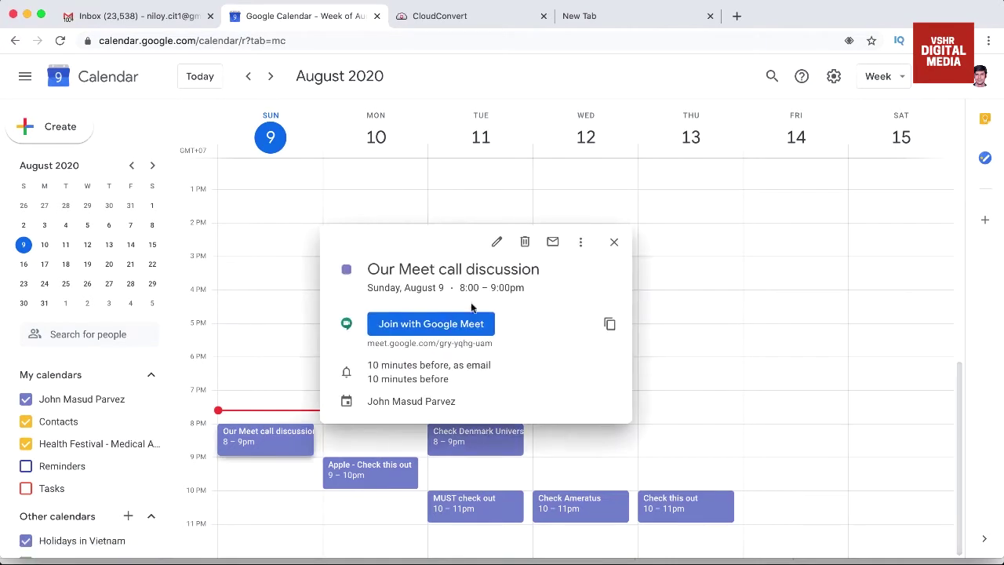
pyautogui.click(424, 333)
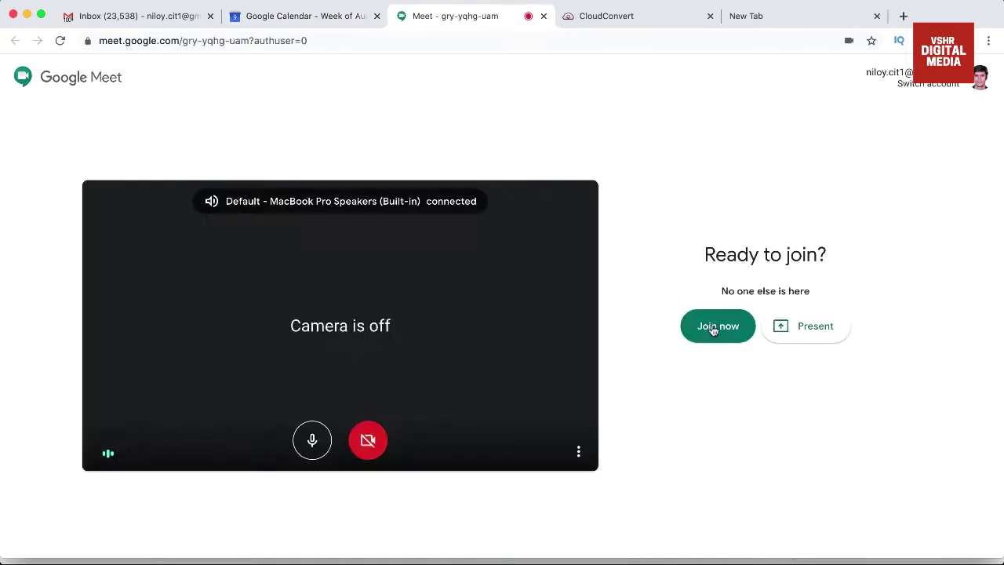
pyautogui.click(713, 327)
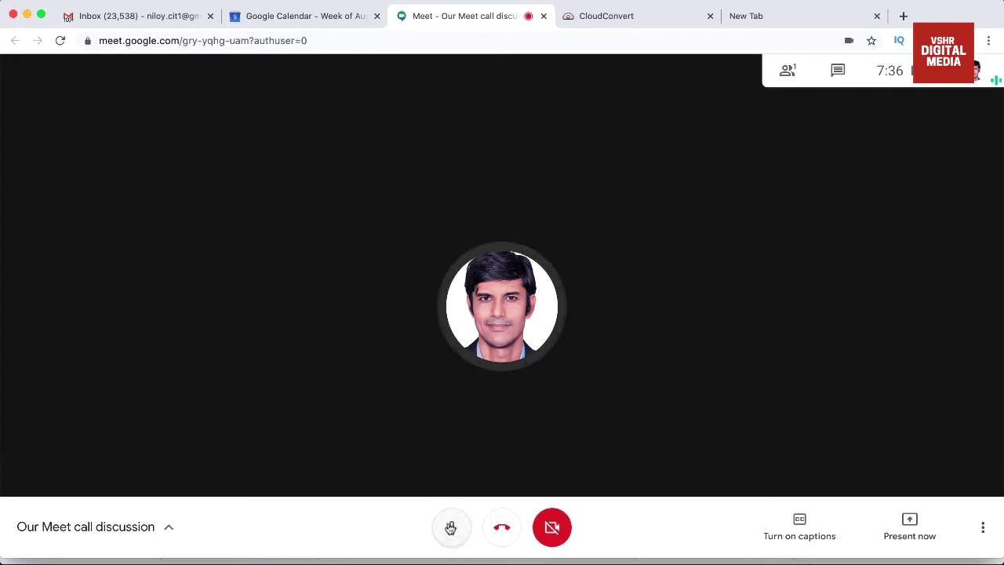
# Turn on captions in the Meet call and review the additional call options
pyautogui.click(452, 527)
pyautogui.click(451, 527)
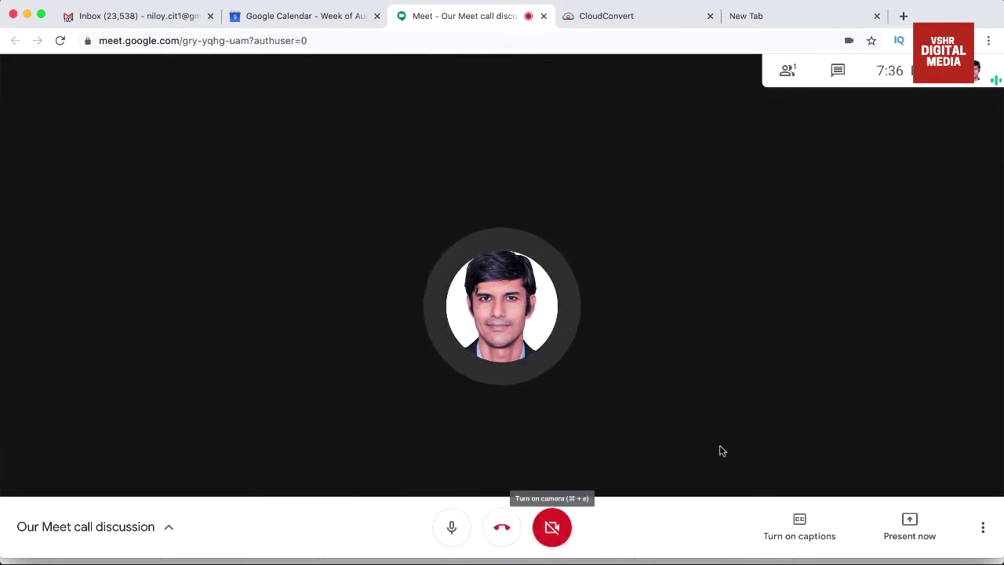
pyautogui.click(791, 532)
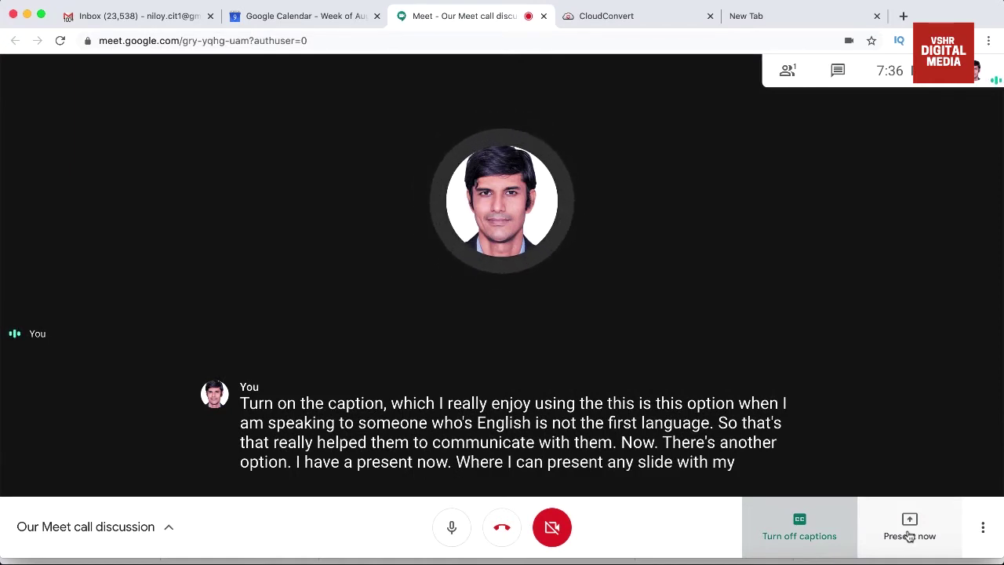
pyautogui.click(987, 535)
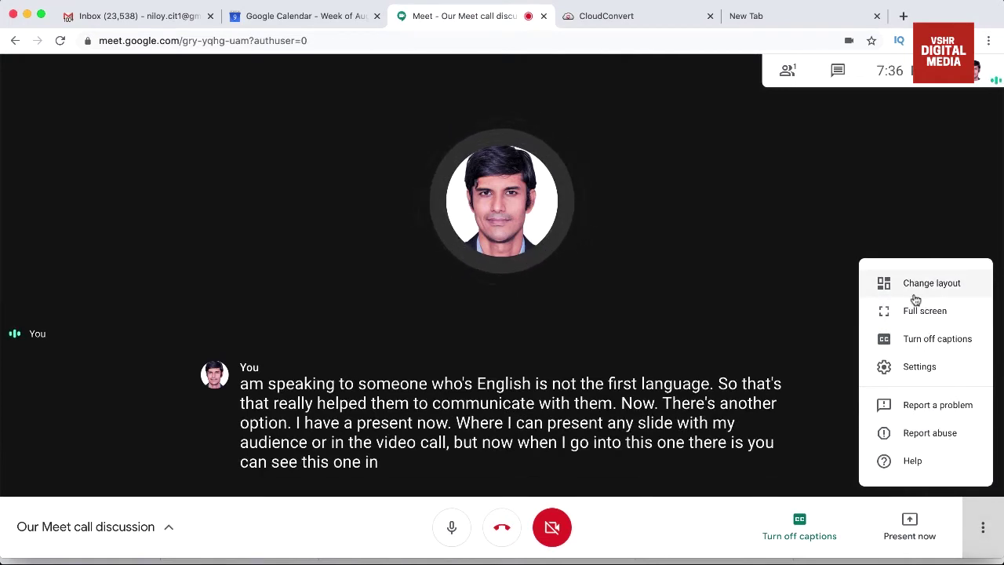
pyautogui.click(802, 265)
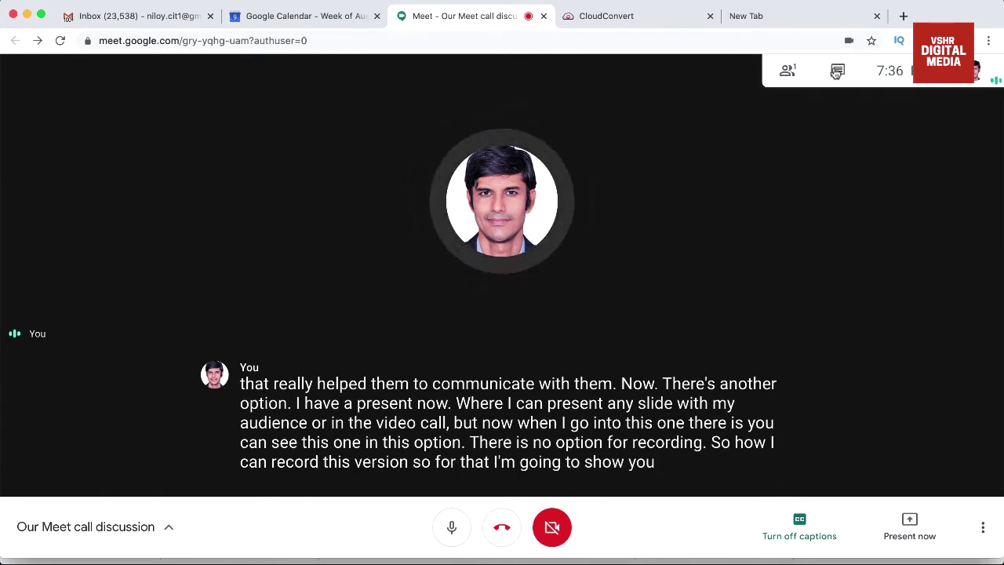
# Find the Screen Recorder extension in the Chrome Web Store by searching "screen recorder google chrome", and check the installed extensions
pyautogui.click(900, 40)
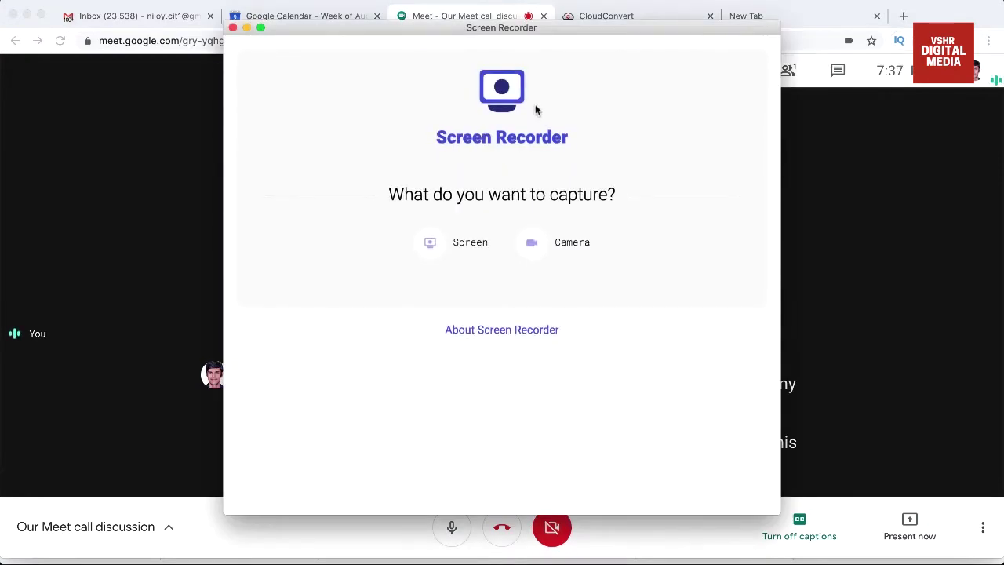
pyautogui.click(232, 27)
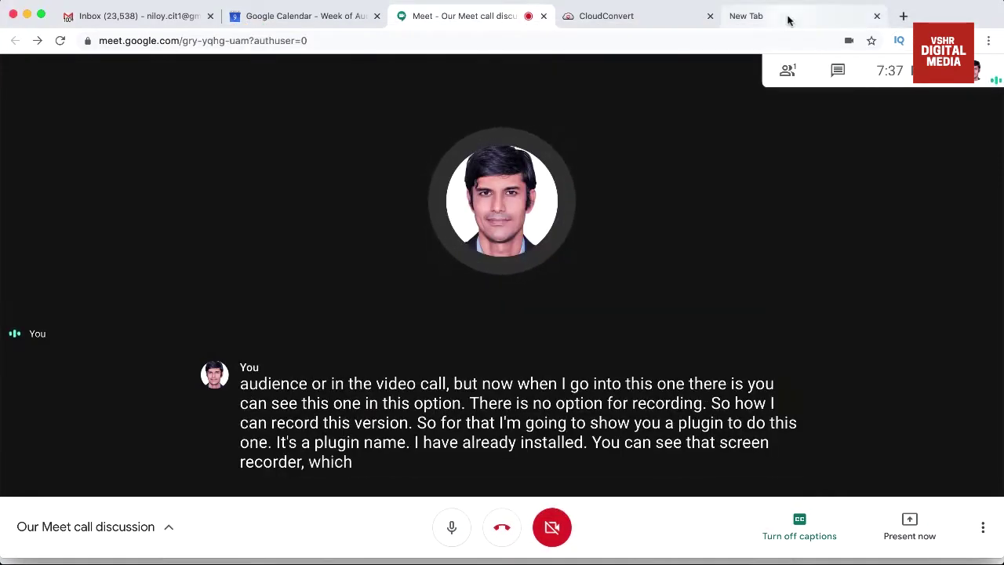
pyautogui.click(785, 15)
pyautogui.write('screen recorder google chrome')
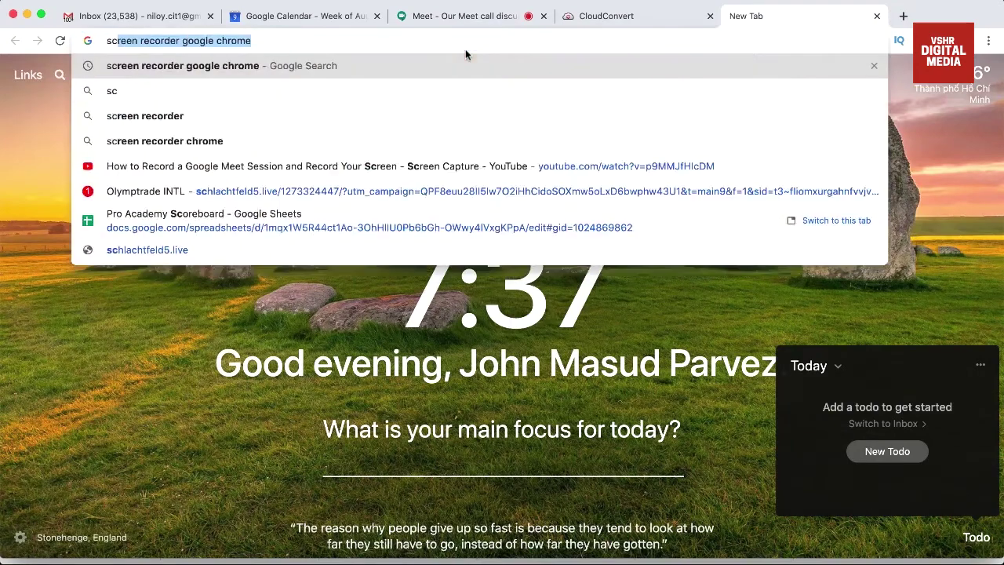
pyautogui.press('Return')
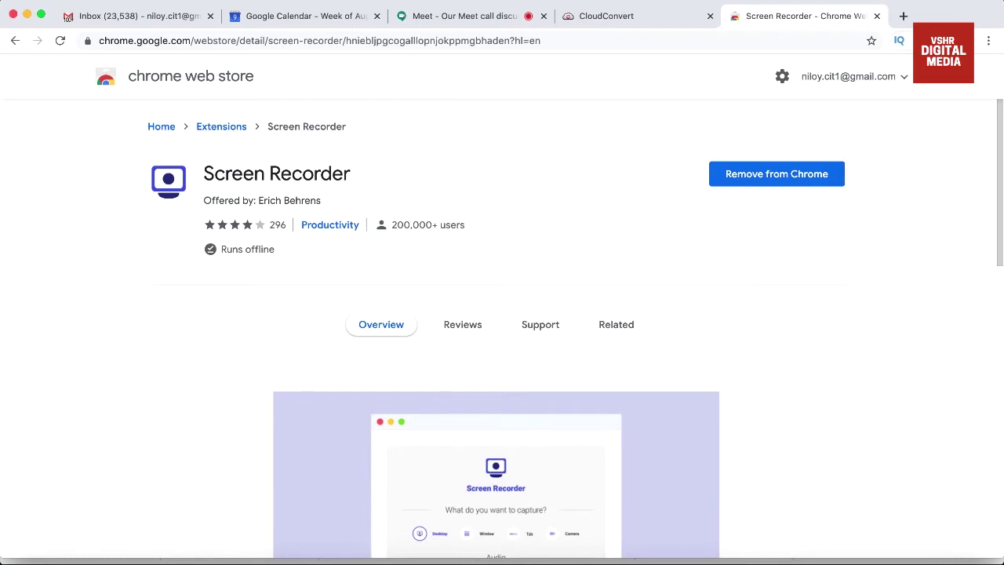
pyautogui.click(944, 40)
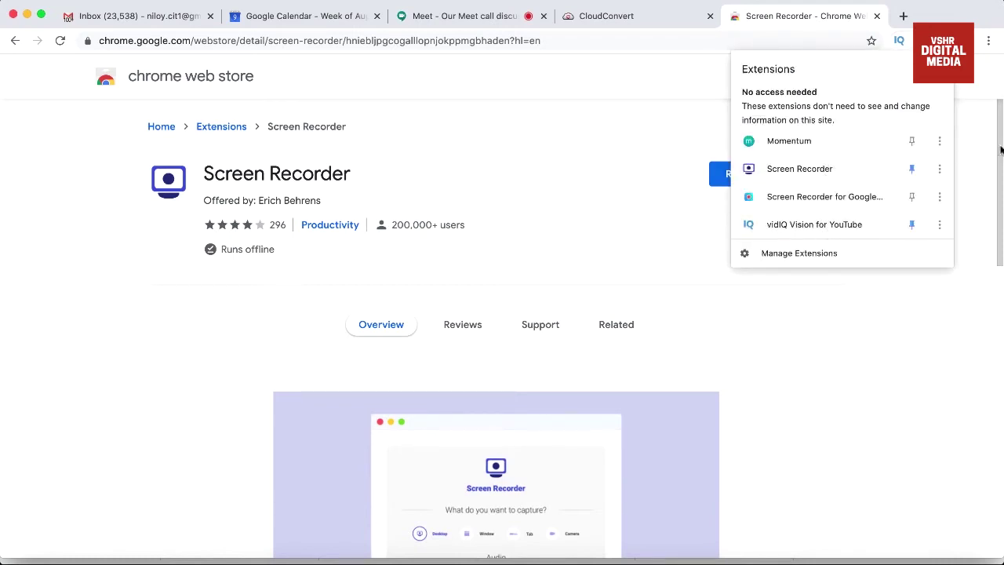
pyautogui.click(966, 133)
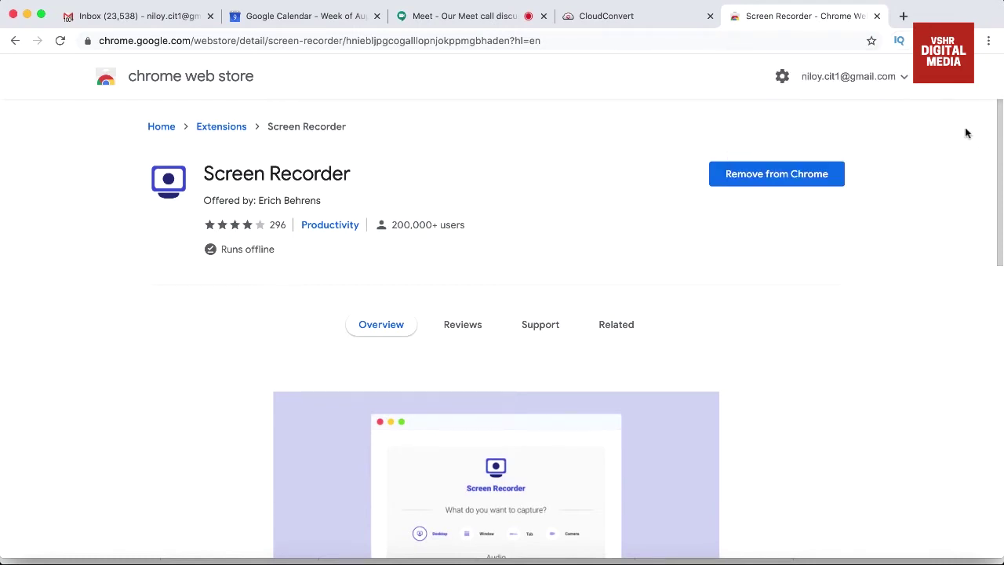
# Return to the Meet call and set Screen Recorder to capture the screen with system audio
pyautogui.click(461, 17)
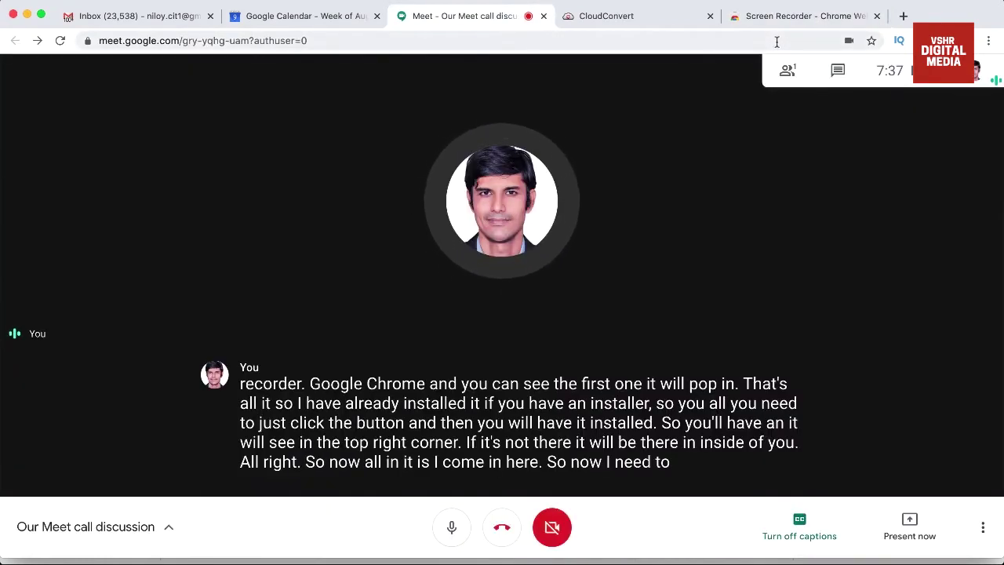
pyautogui.click(926, 40)
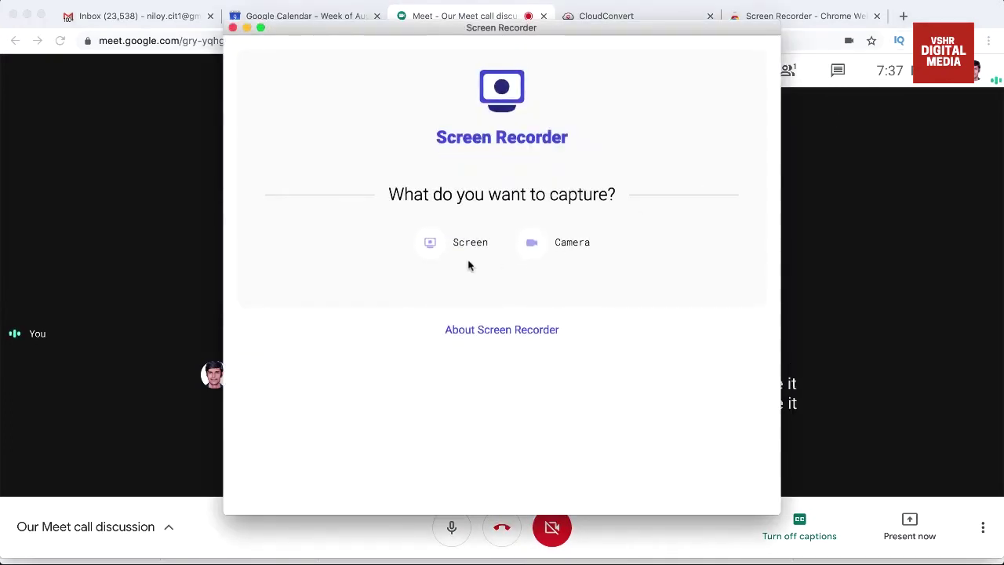
pyautogui.click(426, 246)
pyautogui.click(464, 345)
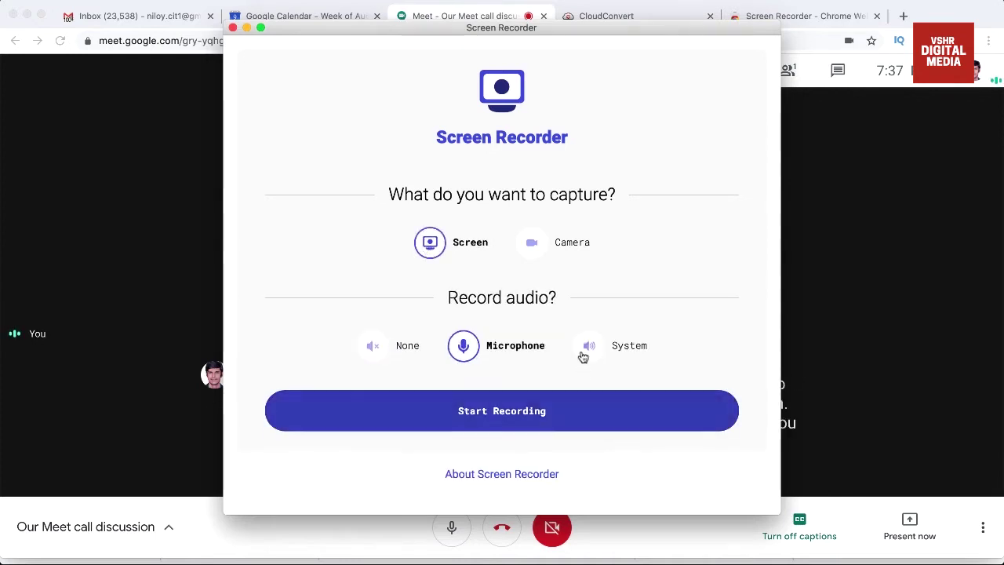
pyautogui.click(583, 355)
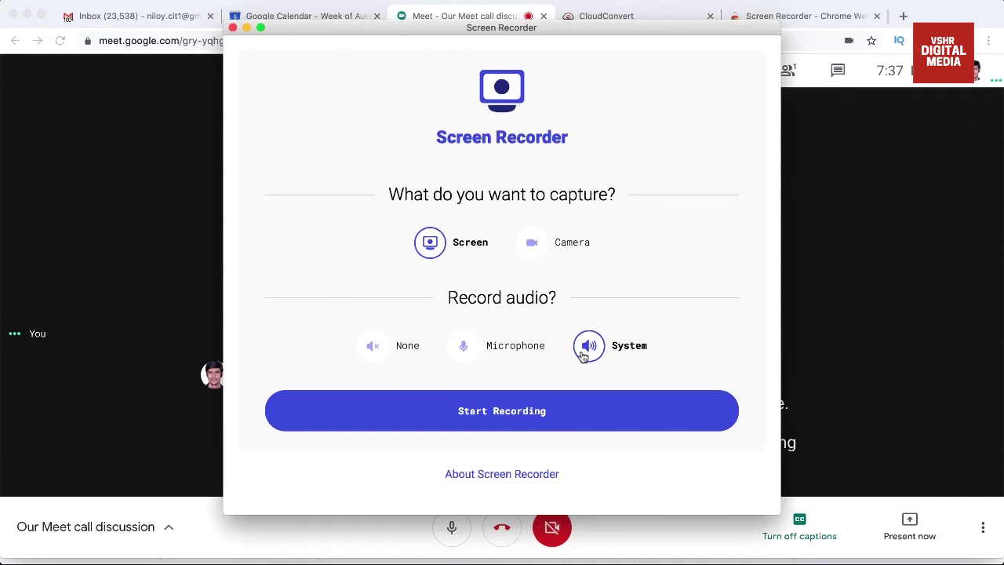
# Start recording by sharing the Chrome tab "Meet - Our Meet call discussion" with its audio
pyautogui.click(525, 421)
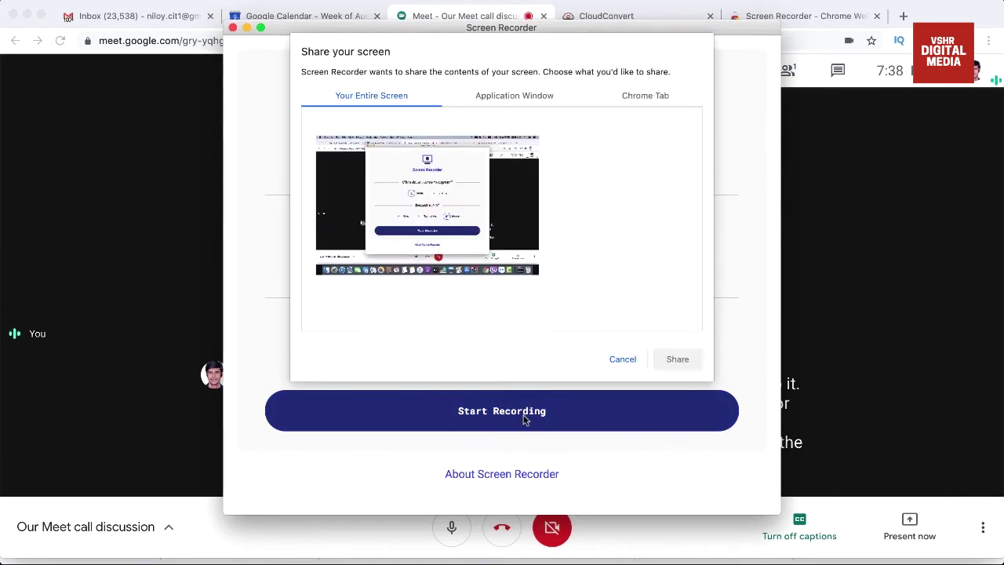
pyautogui.click(647, 99)
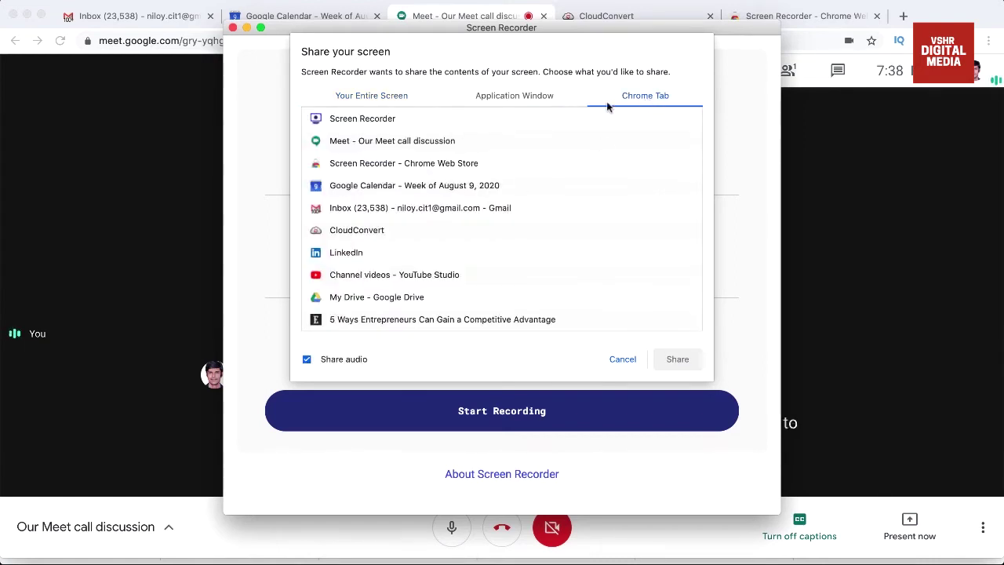
pyautogui.click(395, 142)
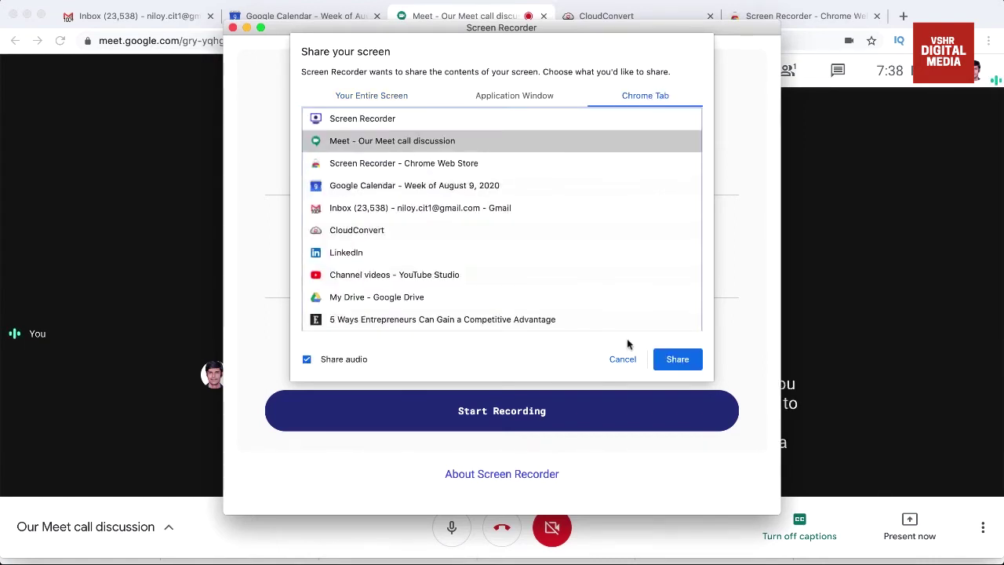
pyautogui.click(678, 358)
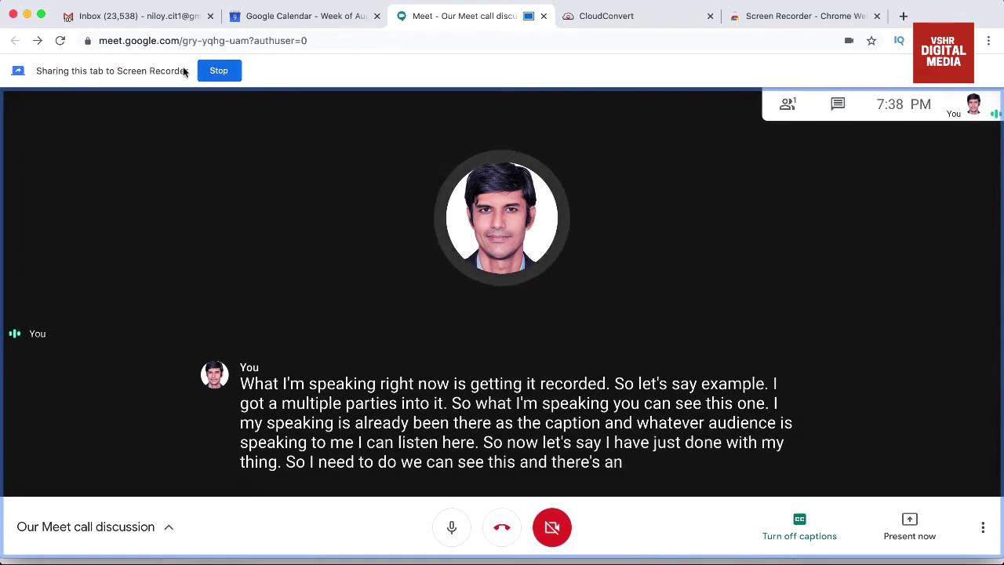
# Stop sharing the Meet tab, save the recording to the computer, and close the recorder
pyautogui.click(219, 71)
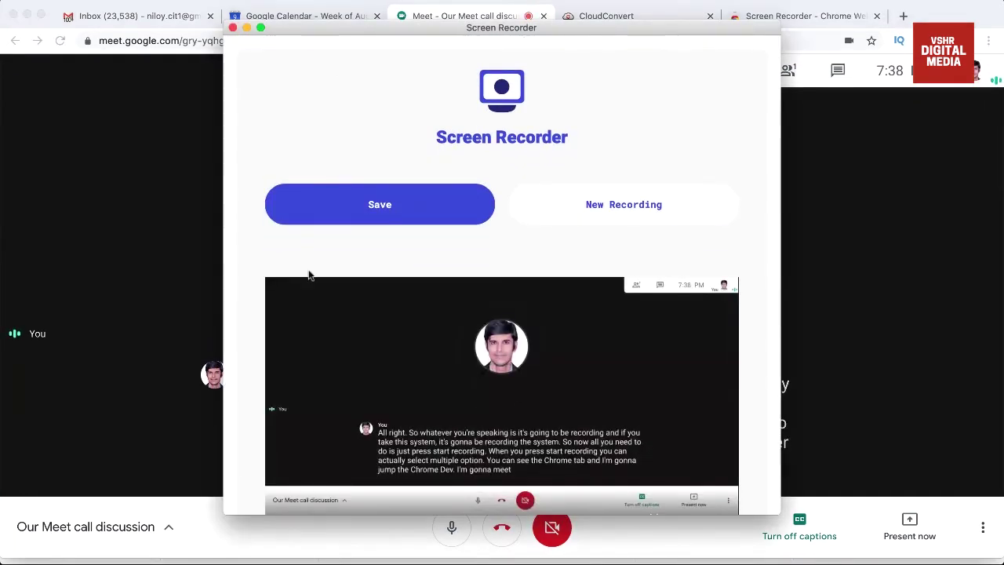
pyautogui.scroll(-2, 343, 292)
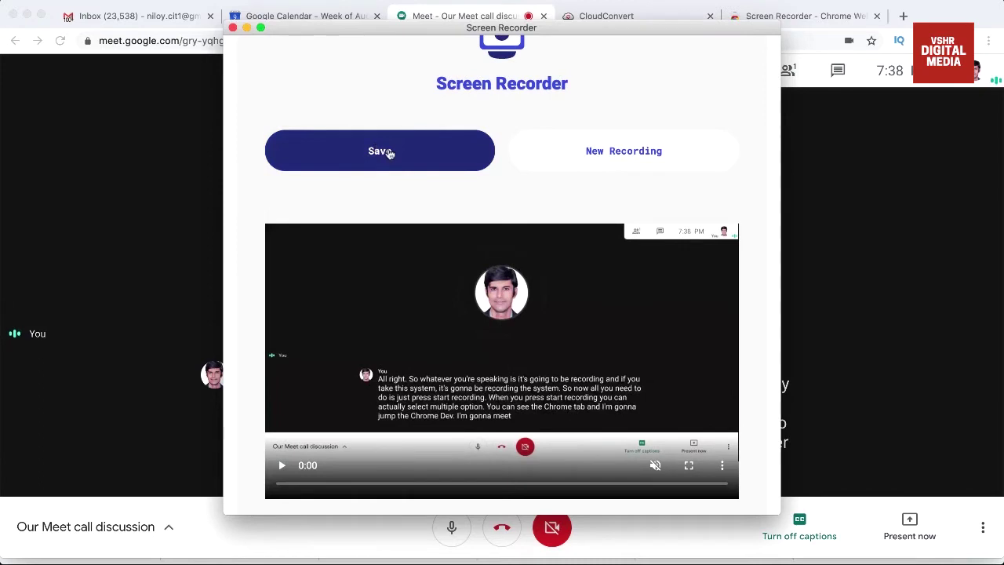
pyautogui.click(390, 153)
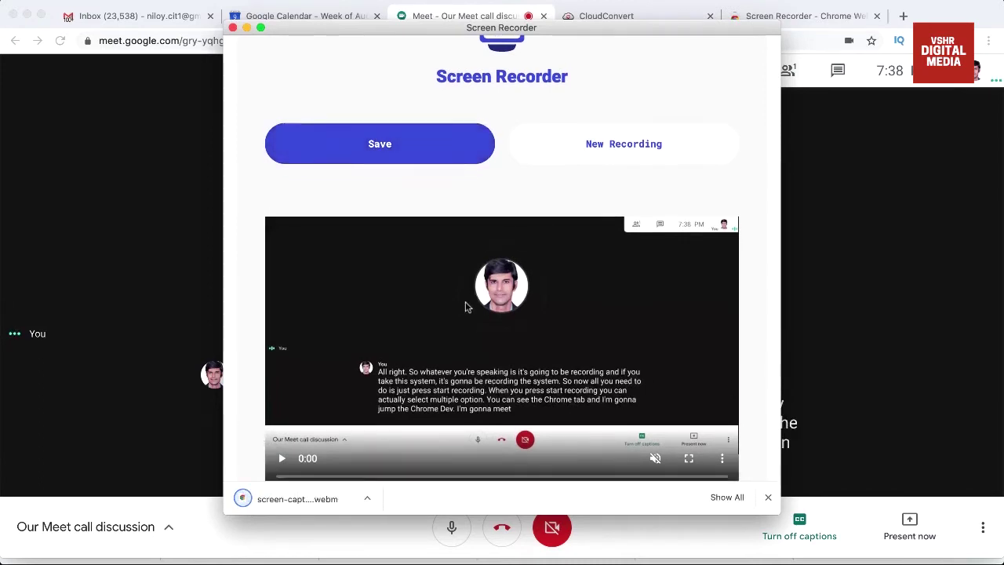
pyautogui.scroll(-1, 466, 307)
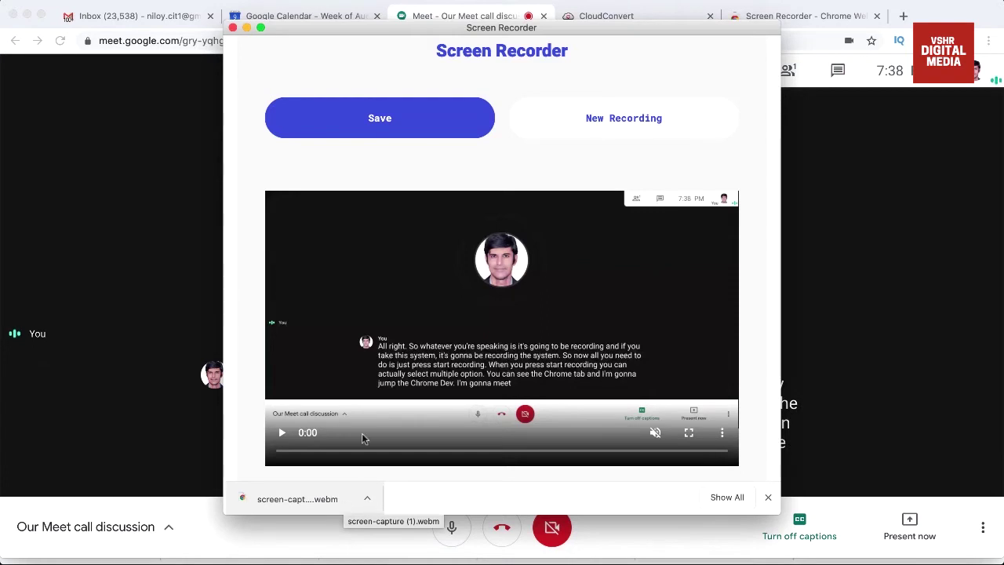
pyautogui.click(232, 27)
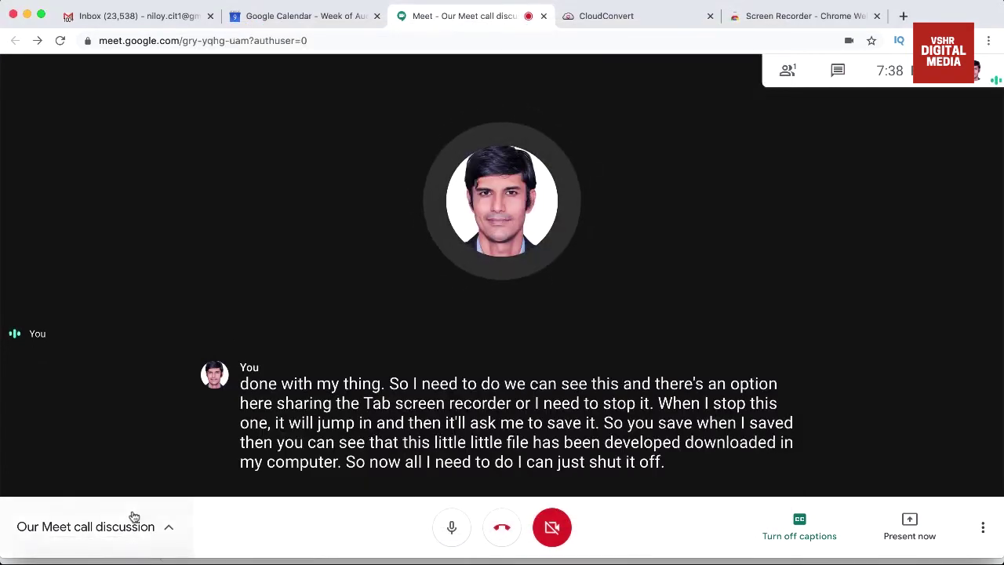
# Switch to Finder and select screen-capture (1).webm in the Downloads folder
pyautogui.click(47, 559)
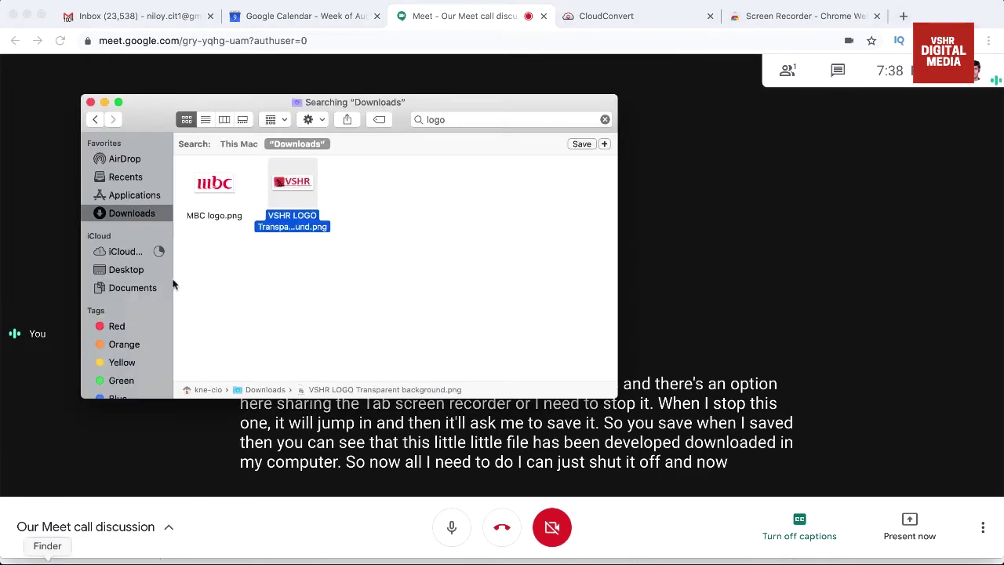
pyautogui.click(138, 215)
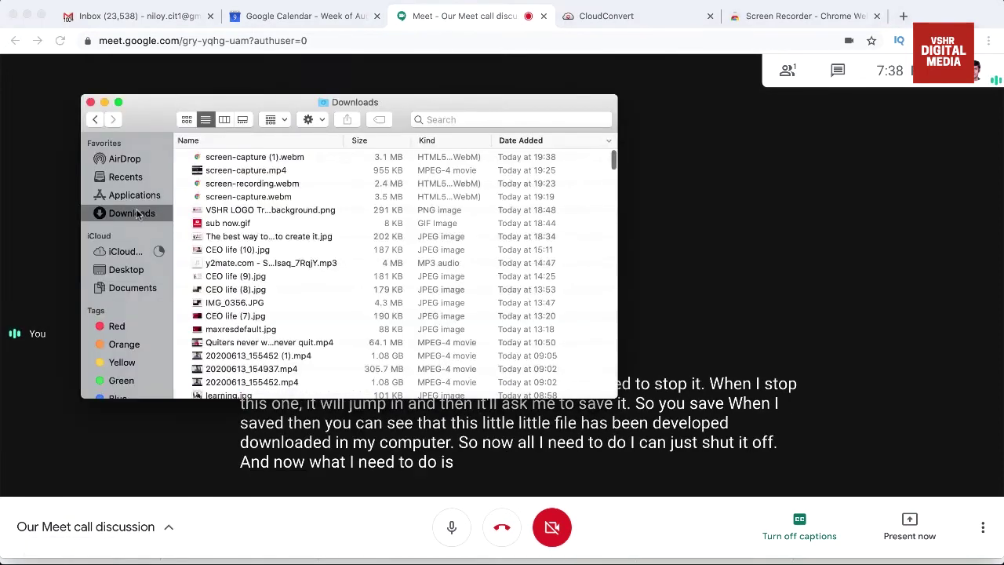
pyautogui.click(255, 159)
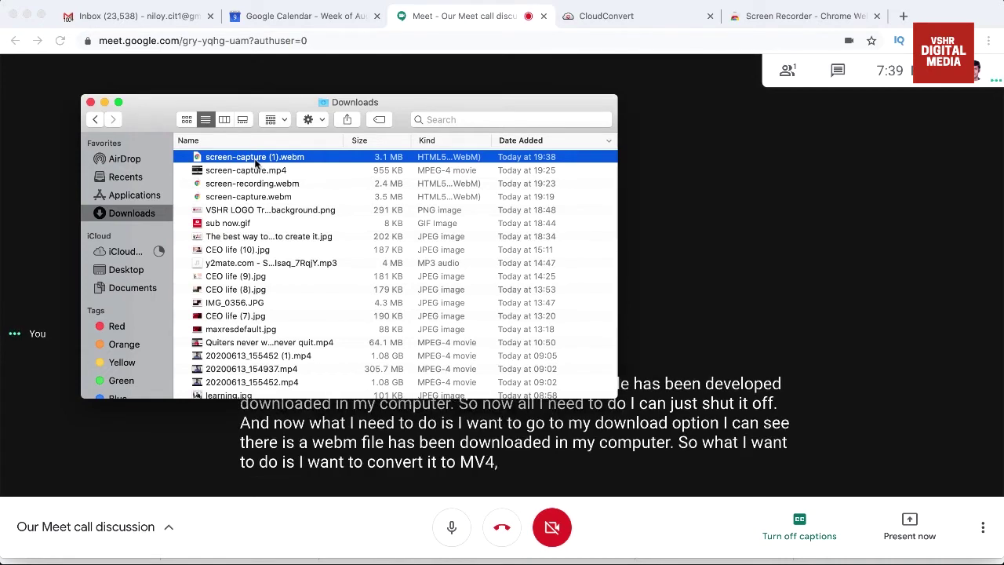
# Switch to CloudConvert and add screen-capture (1).webm to the conversion list, finding it with the file search "webm"
pyautogui.click(600, 16)
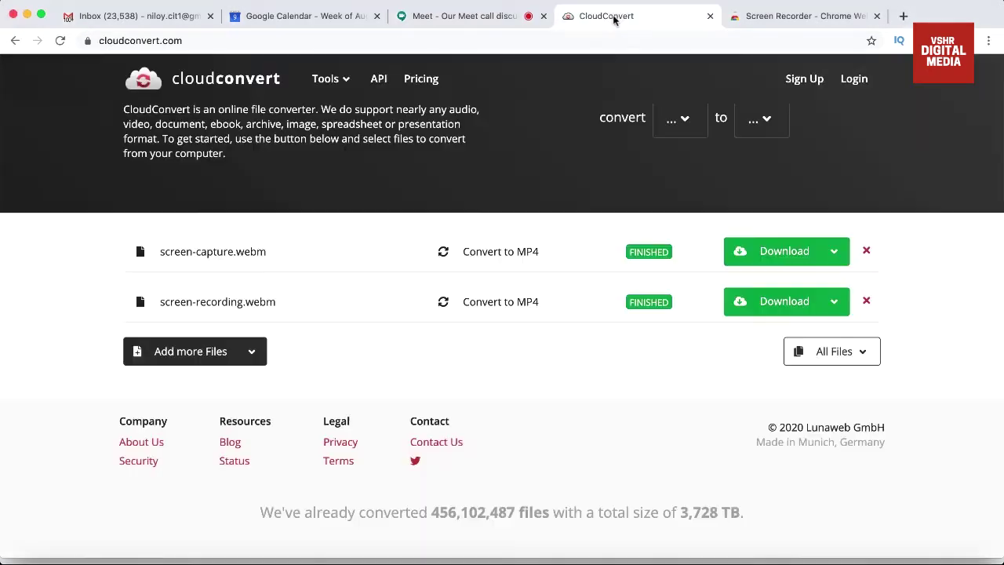
pyautogui.click(253, 44)
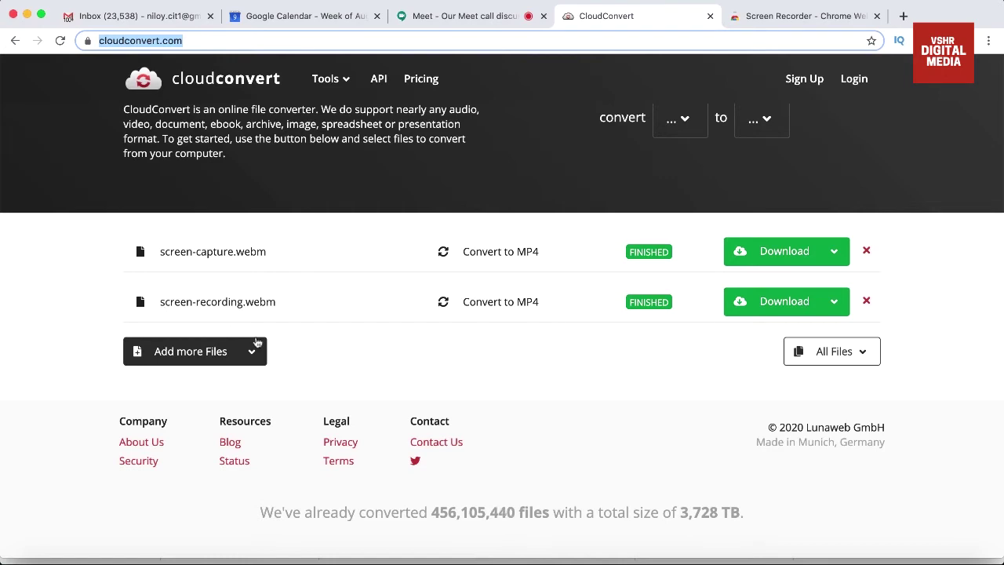
pyautogui.click(183, 353)
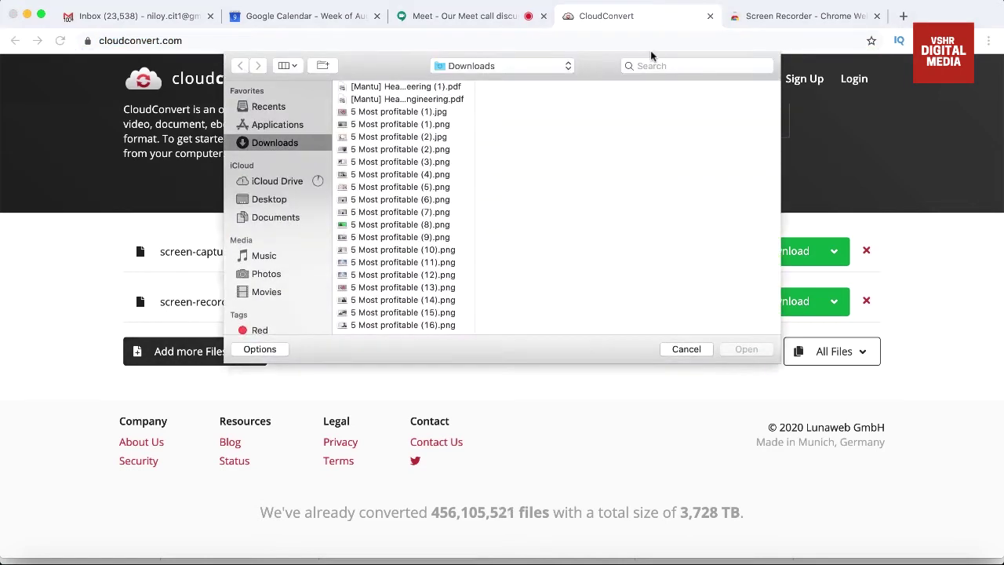
pyautogui.click(656, 65)
pyautogui.write('webm')
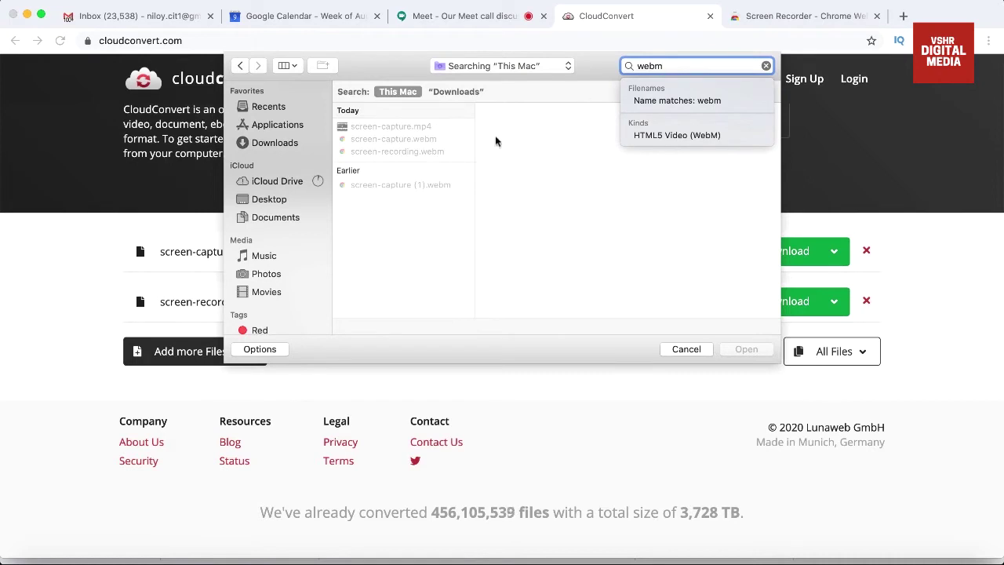
pyautogui.click(434, 152)
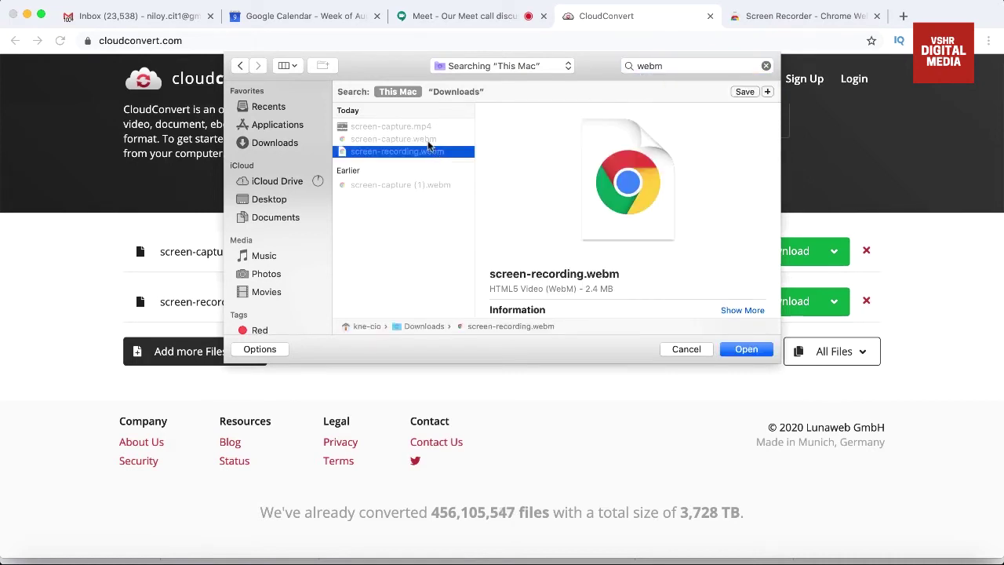
pyautogui.click(428, 141)
pyautogui.press('Down')
pyautogui.press('Down')
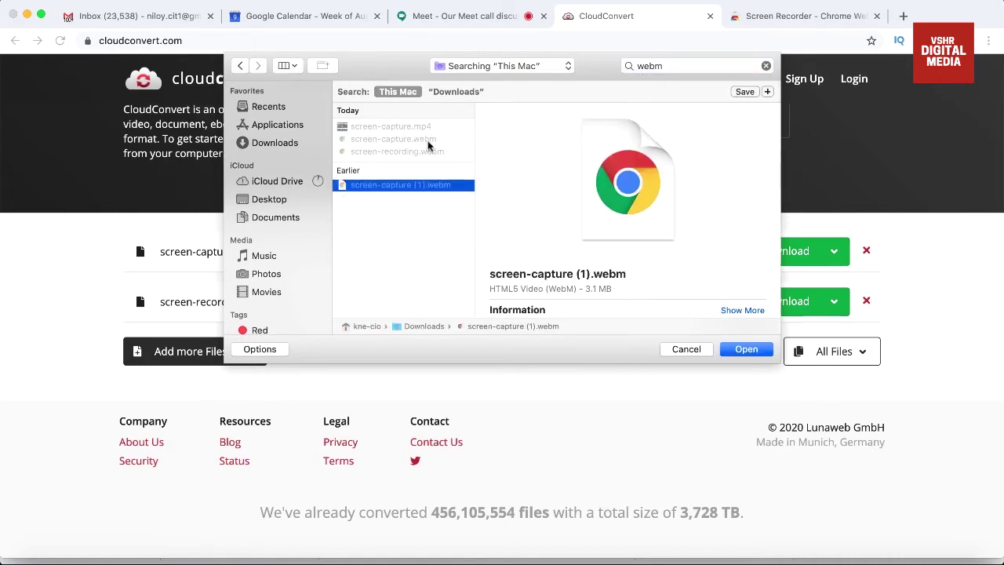
pyautogui.scroll(-2, 606, 239)
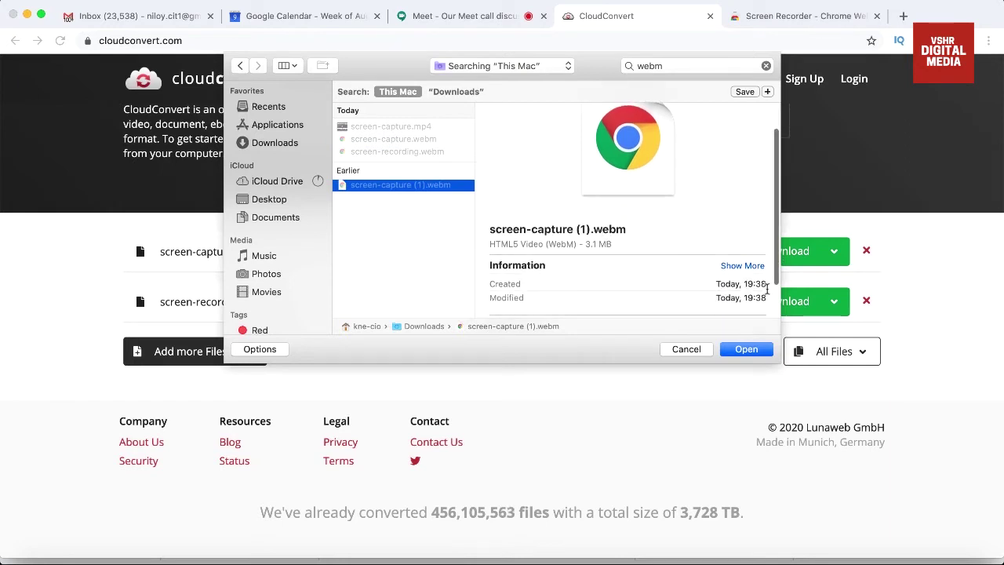
pyautogui.doubleClick(406, 186)
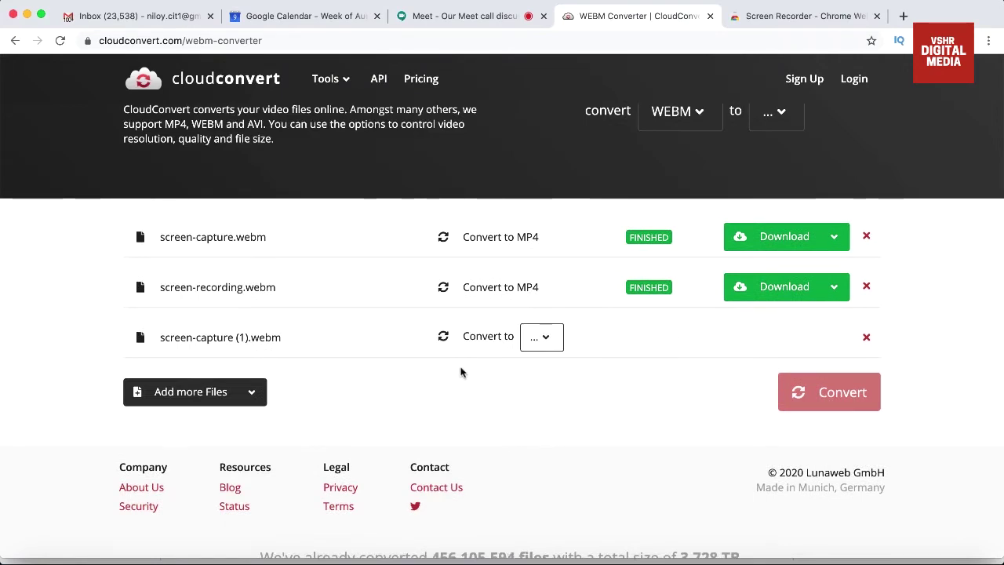
# Set MP4 as the output format for screen-capture (1).webm and run the conversion
pyautogui.click(545, 337)
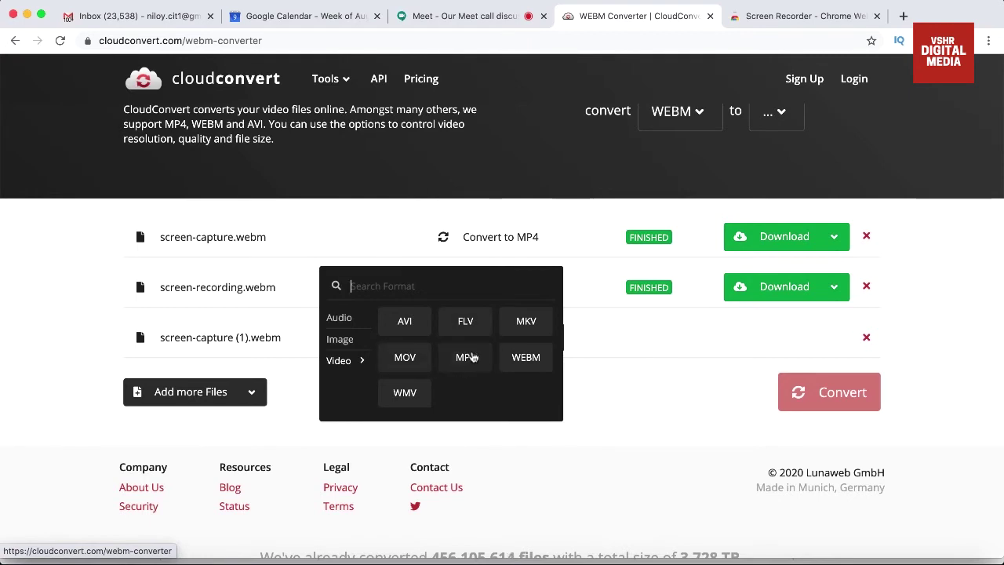
pyautogui.click(466, 358)
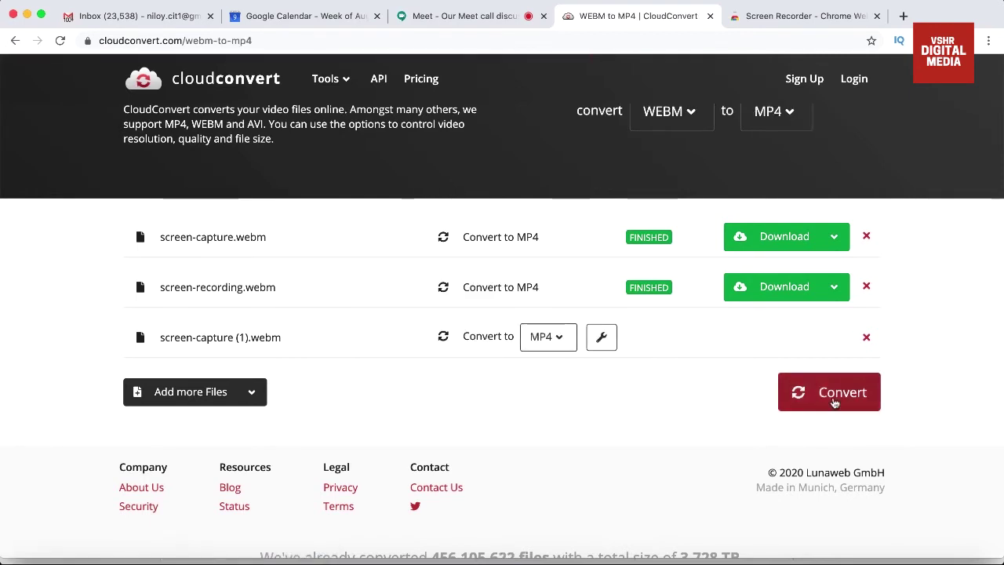
pyautogui.click(836, 395)
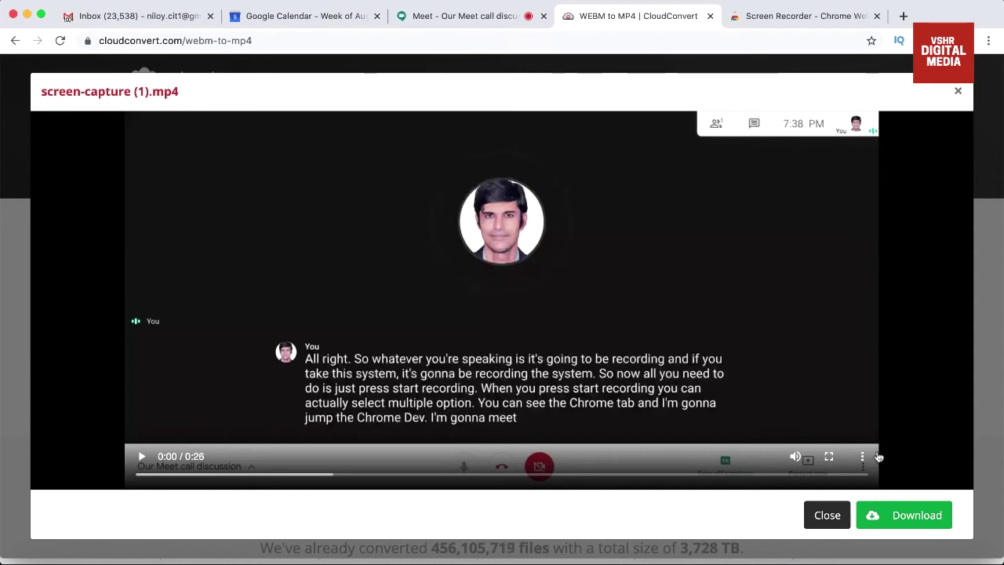
# Preview a few seconds of the converted screen-capture (1).mp4, and download it before closing the preview
pyautogui.click(140, 462)
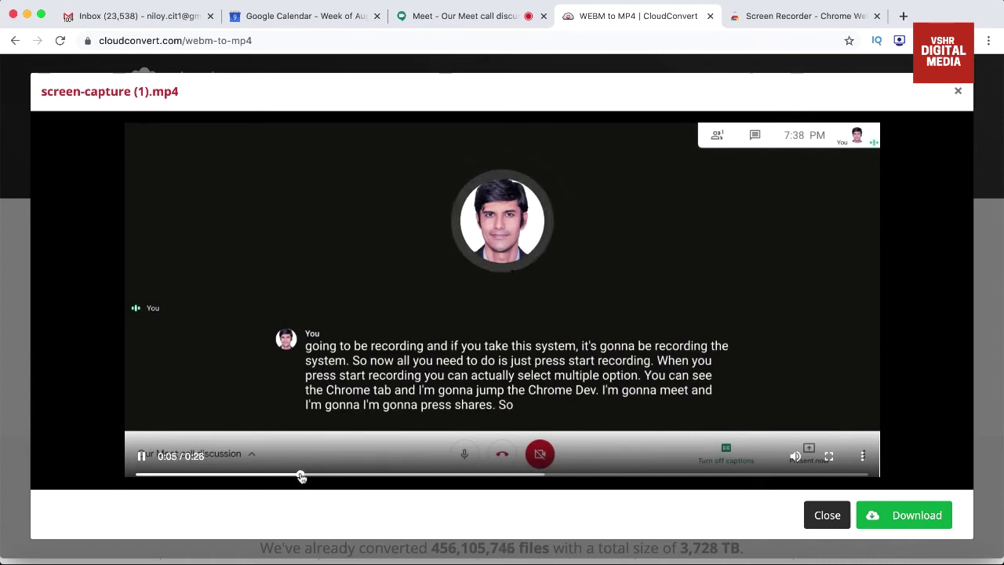
pyautogui.click(303, 474)
pyautogui.click(141, 456)
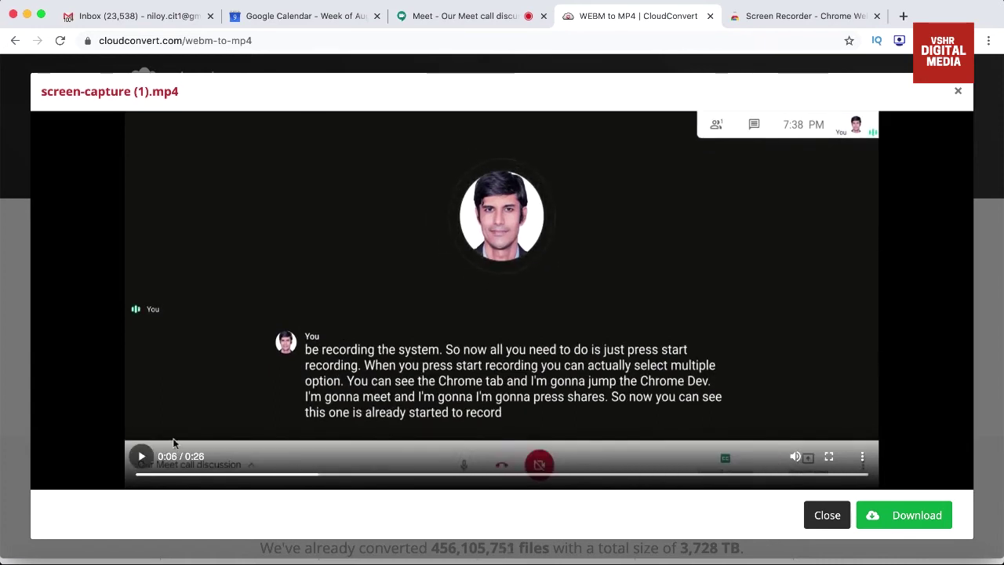
pyautogui.click(916, 515)
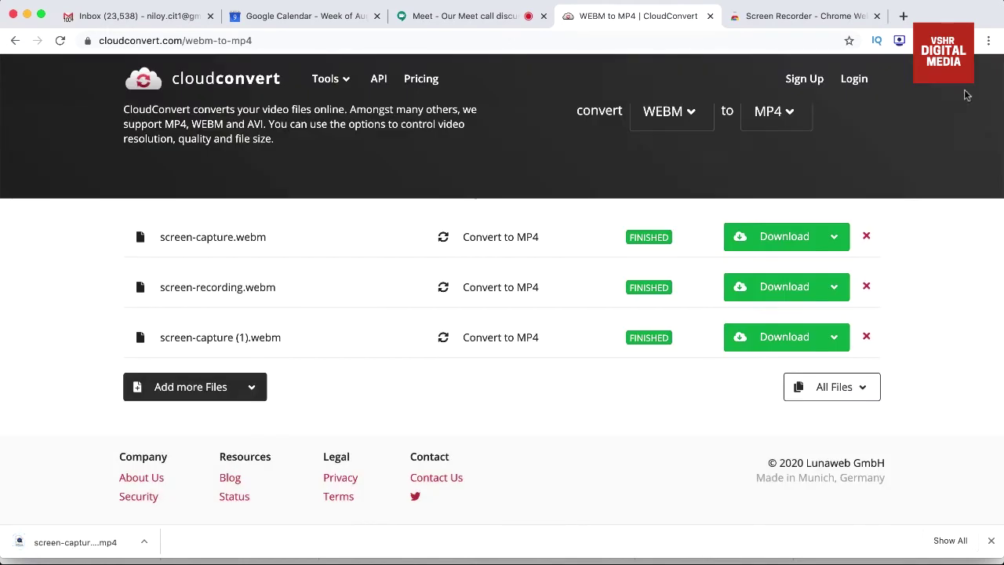
pyautogui.click(958, 91)
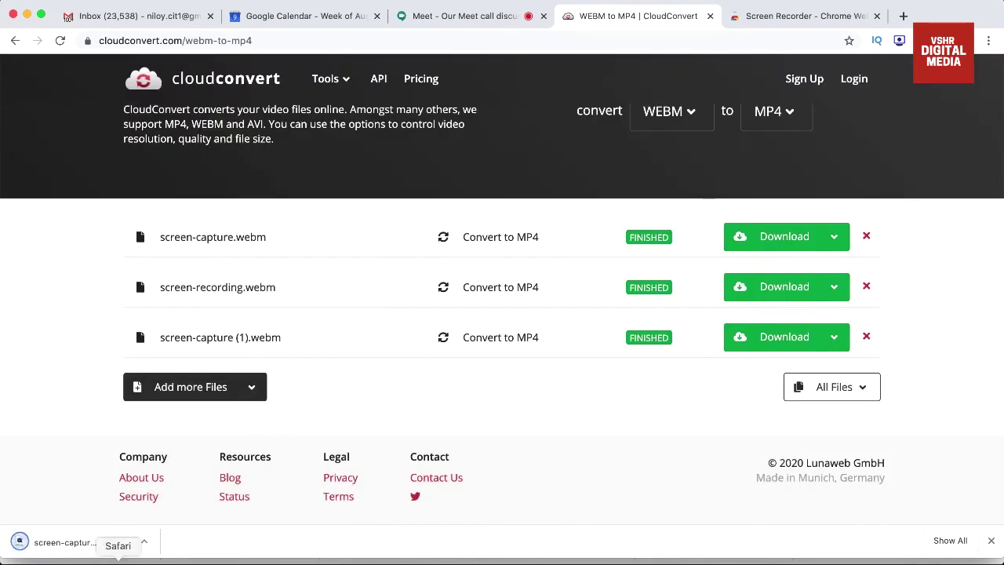
# Switch to Finder, open the downloaded screen-capture (1).mp4 from the Downloads folder, and check its playback
pyautogui.click(47, 560)
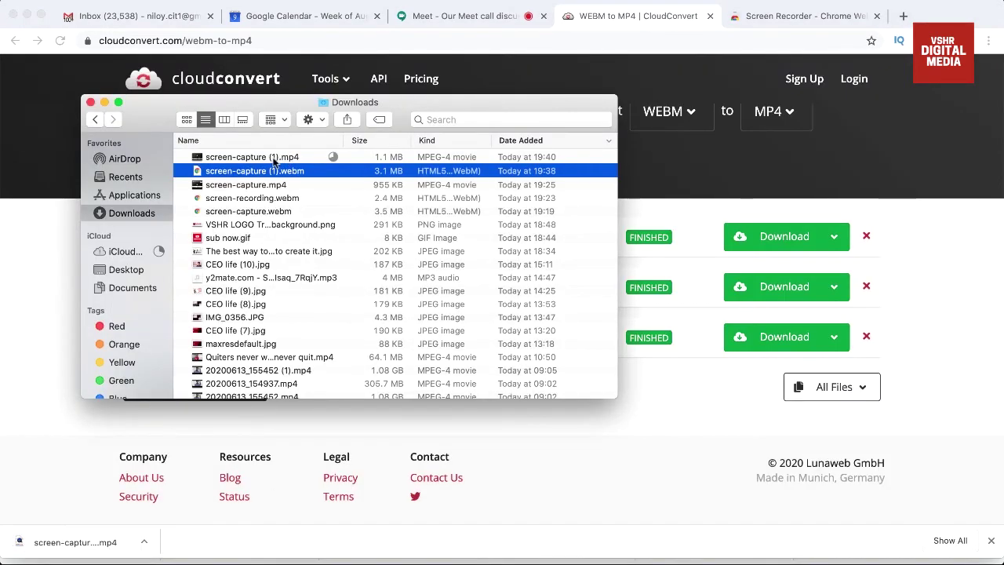
pyautogui.click(275, 159)
pyautogui.doubleClick(275, 160)
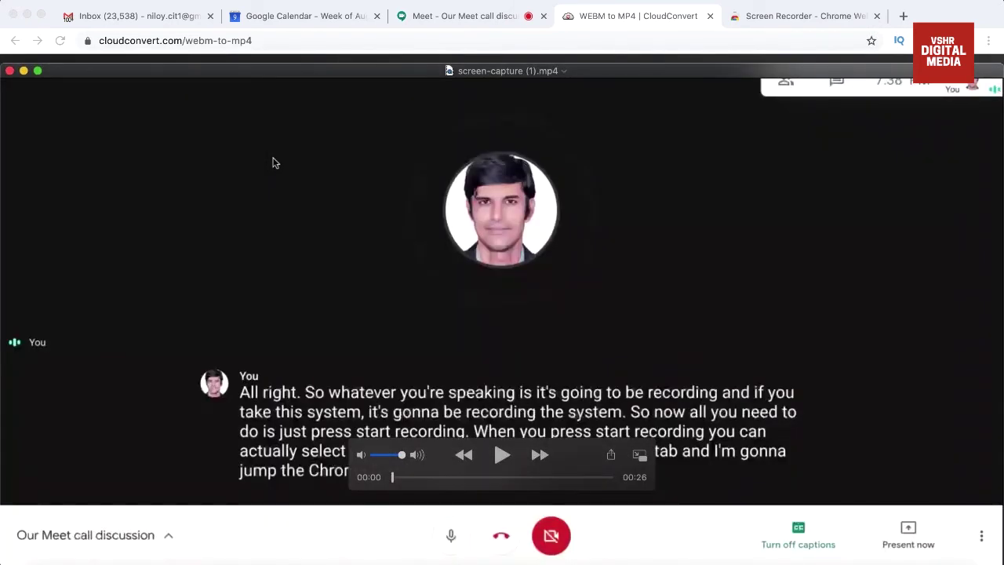
pyautogui.press('space')
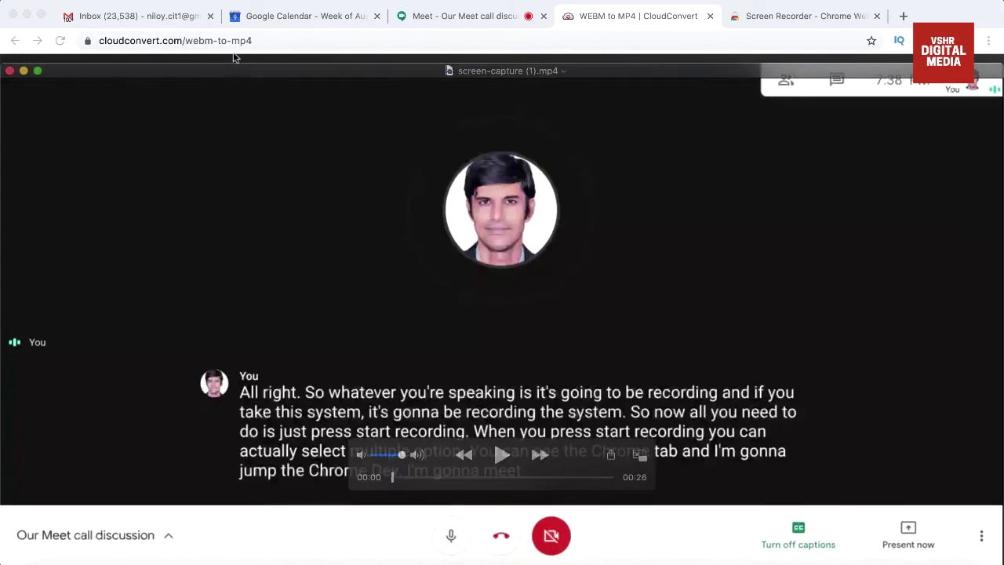
# Return to the Meet call, choose screen capture with system audio in Screen Recorder, and close the recorder
pyautogui.click(779, 15)
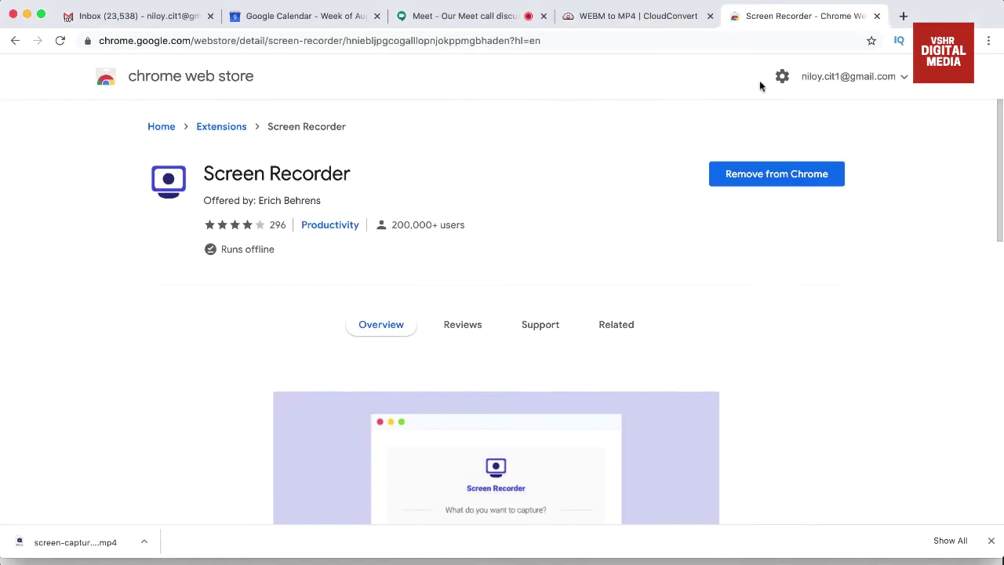
pyautogui.click(462, 16)
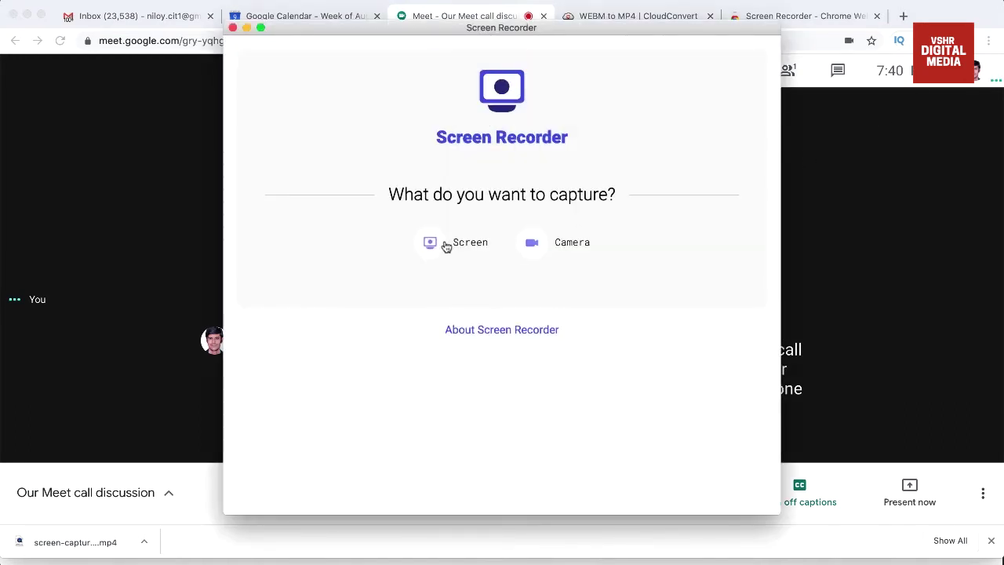
pyautogui.click(445, 245)
pyautogui.click(590, 345)
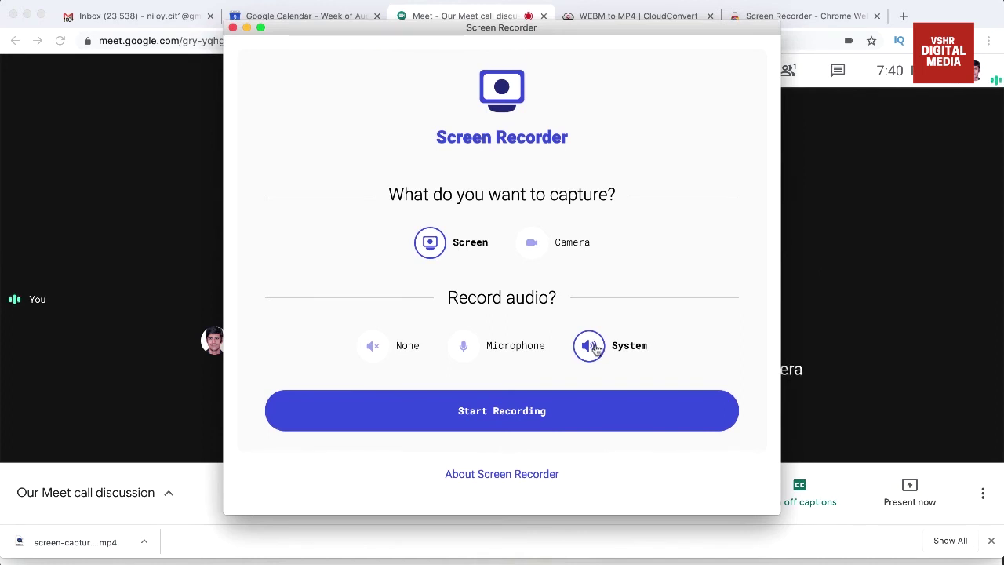
pyautogui.click(498, 430)
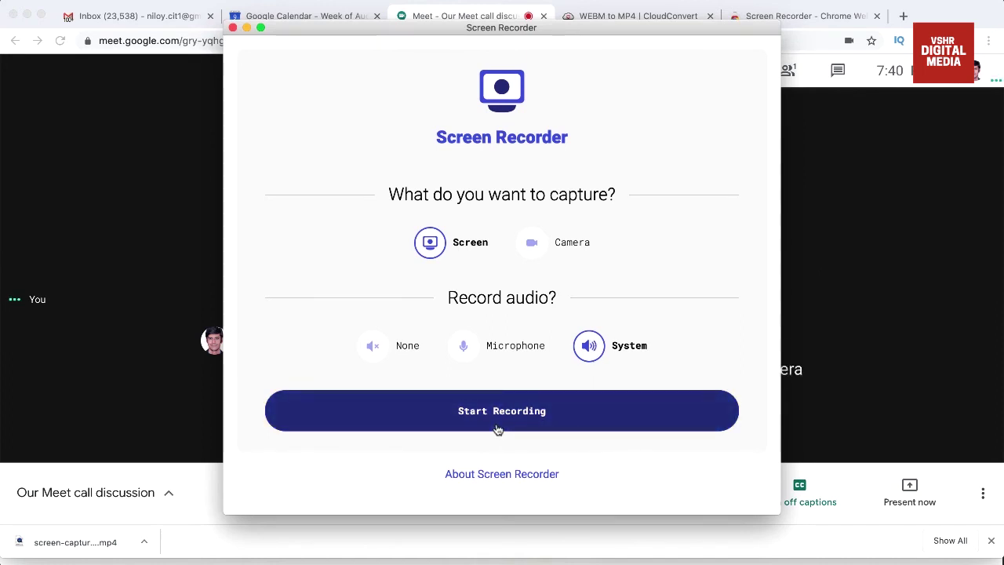
pyautogui.click(233, 27)
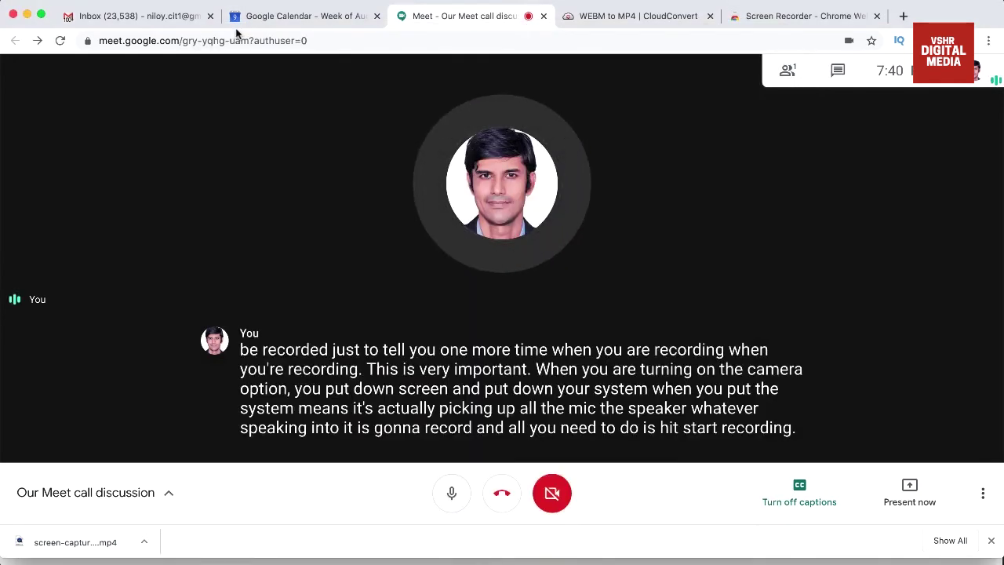